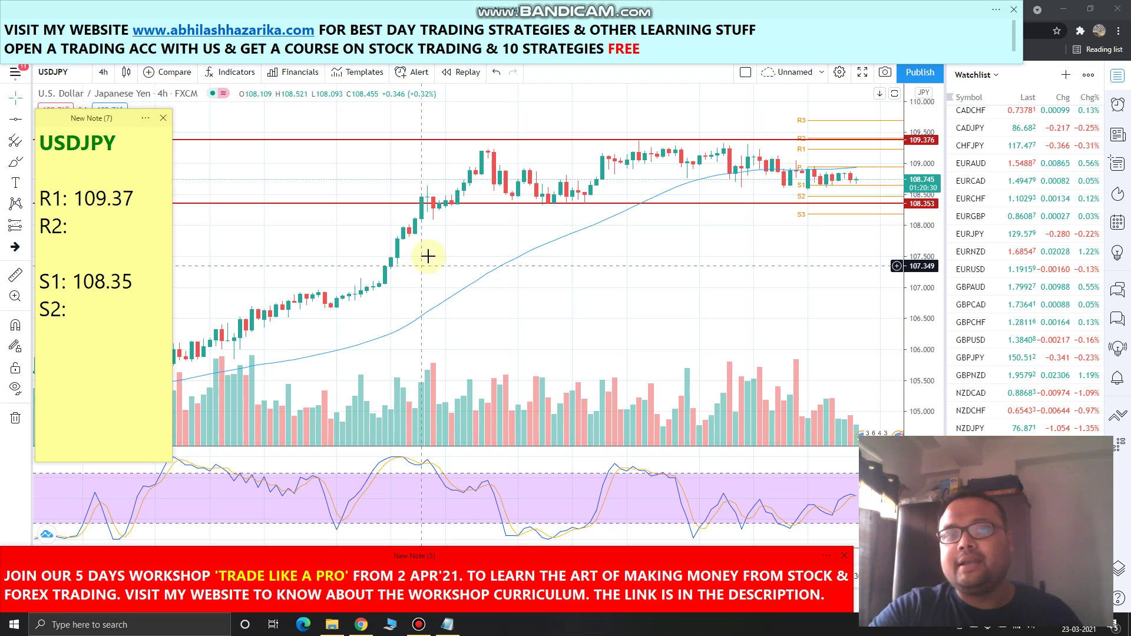
Step: Widen the sticky note, narrow it back beside the chart, and enable Bandicam pen drawing
left_click_drag(171, 242, 458, 280)
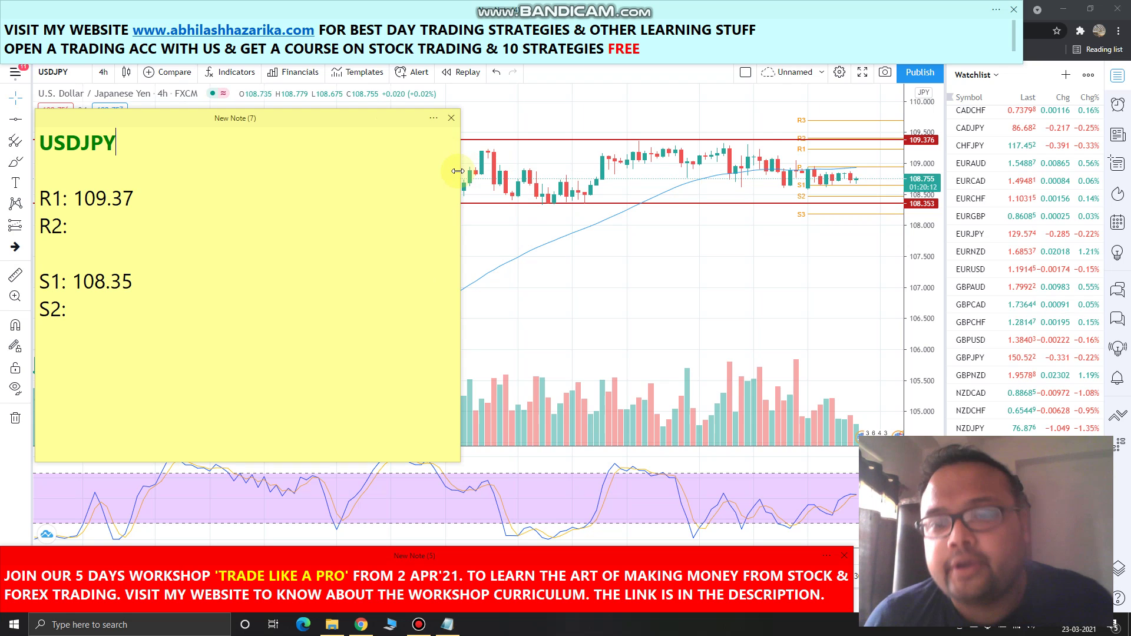
left_click_drag(456, 169, 178, 161)
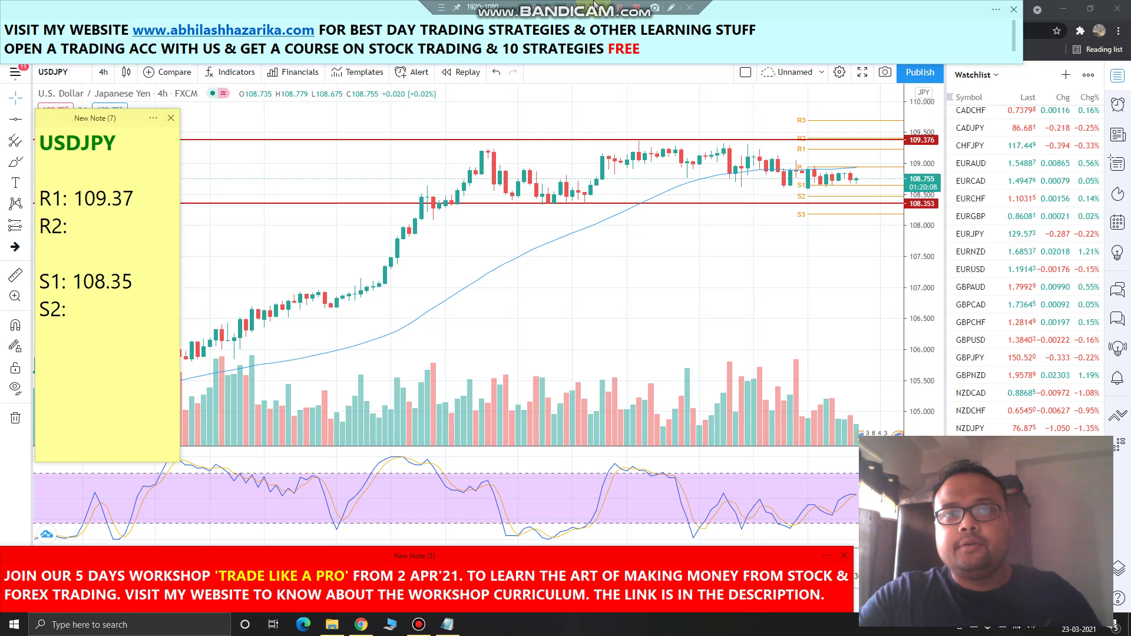
left_click(671, 8)
Step: Mark price touches at 109.376 and 108.353, and circle 109.37 and 108.35 in the note
left_click_drag(707, 141, 737, 126)
left_click_drag(700, 201, 711, 210)
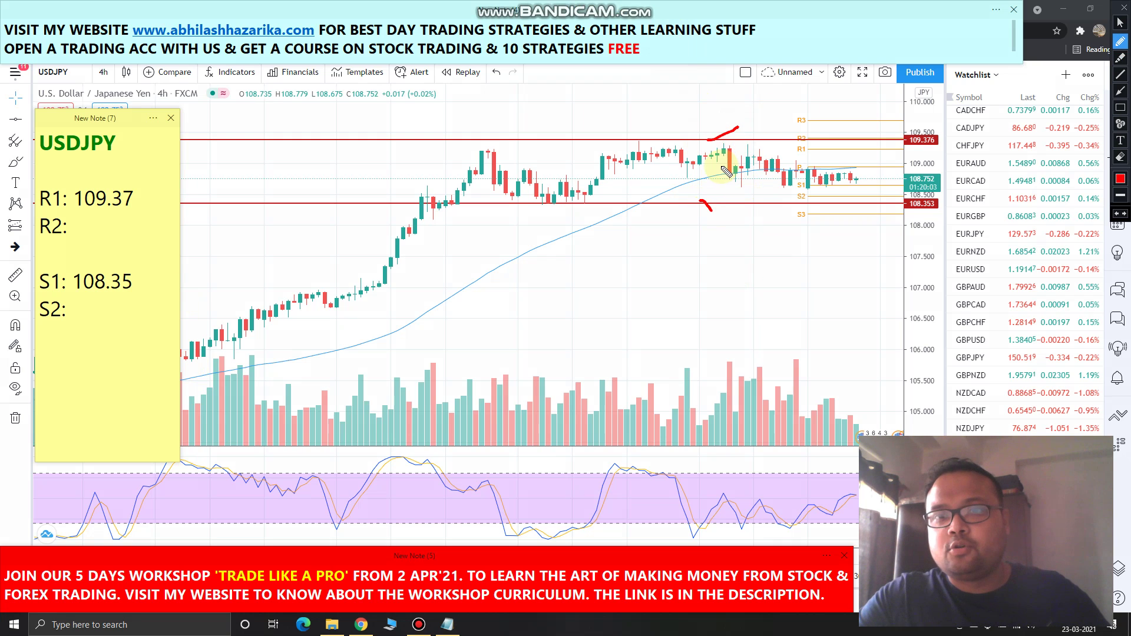
left_click_drag(83, 216, 140, 216)
left_click_drag(74, 191, 141, 216)
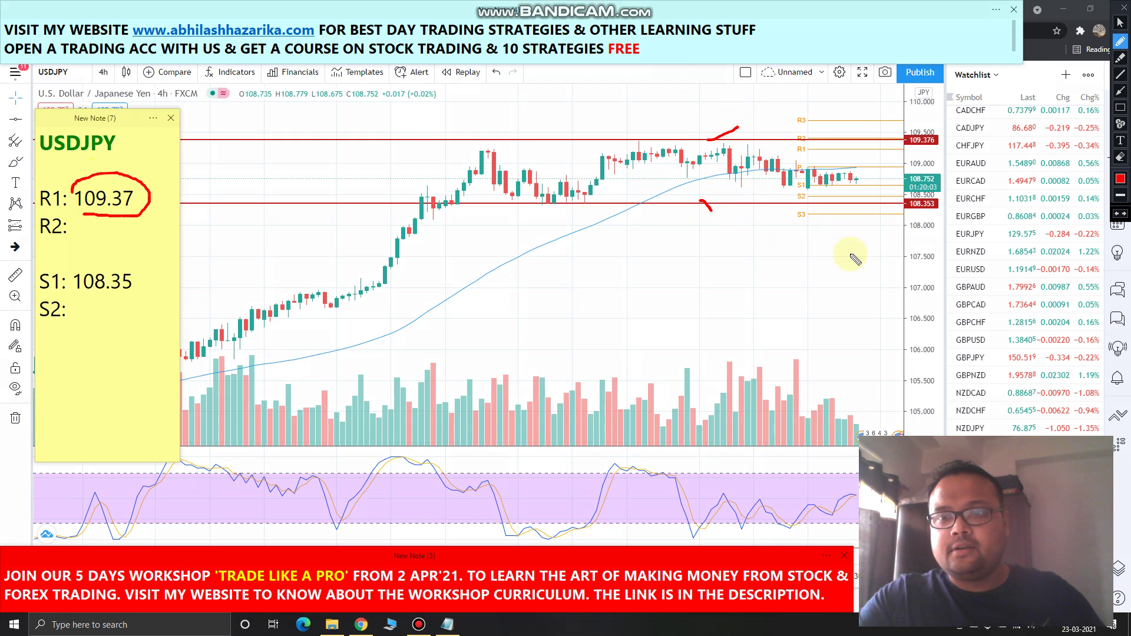
mouse_move(104, 261)
left_mouse_down()
mouse_move(83, 284)
mouse_move(136, 258)
left_mouse_up()
Step: Add red marks at the dip near S2, the resistance line and near R2
left_click_drag(776, 217, 777, 203)
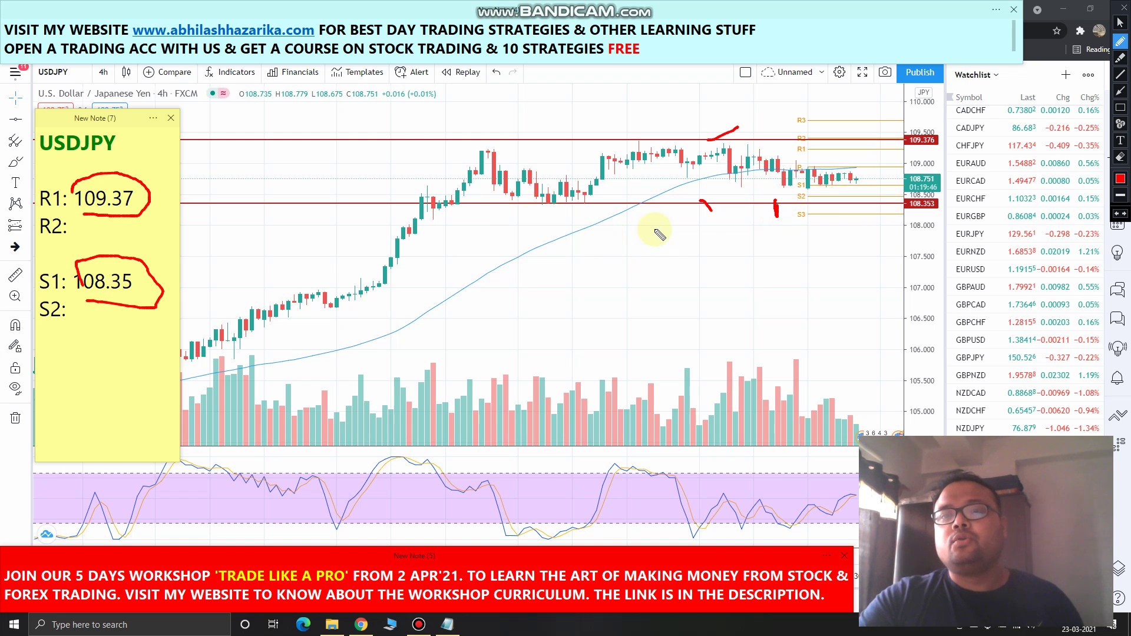
mouse_move(777, 207)
left_mouse_down()
mouse_move(772, 194)
mouse_move(779, 215)
left_mouse_up()
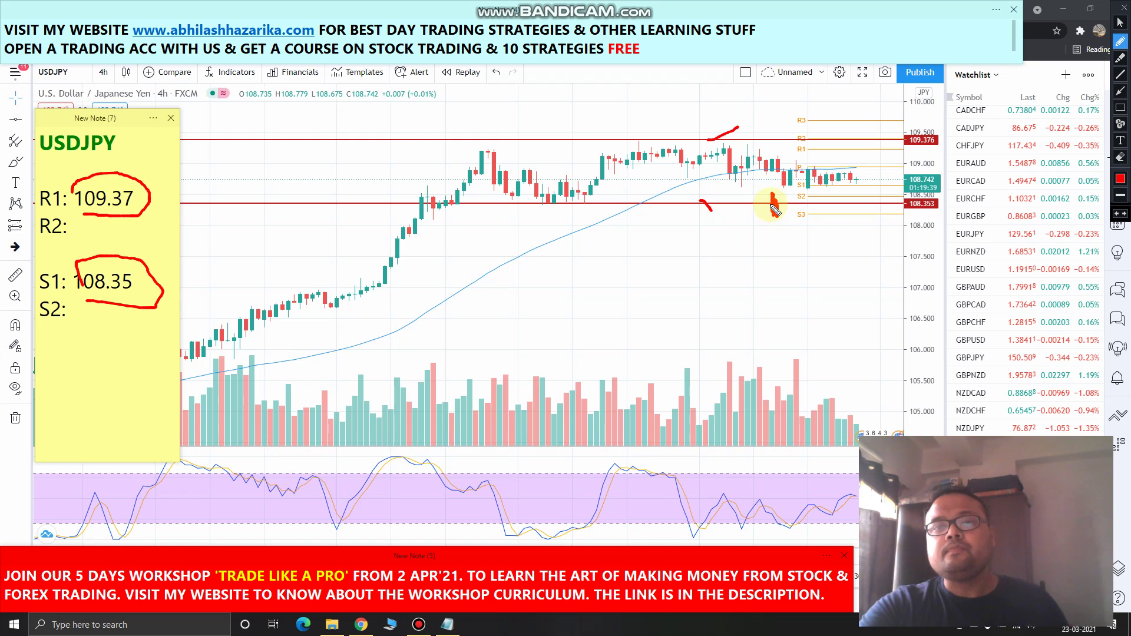
left_click_drag(776, 210, 782, 202)
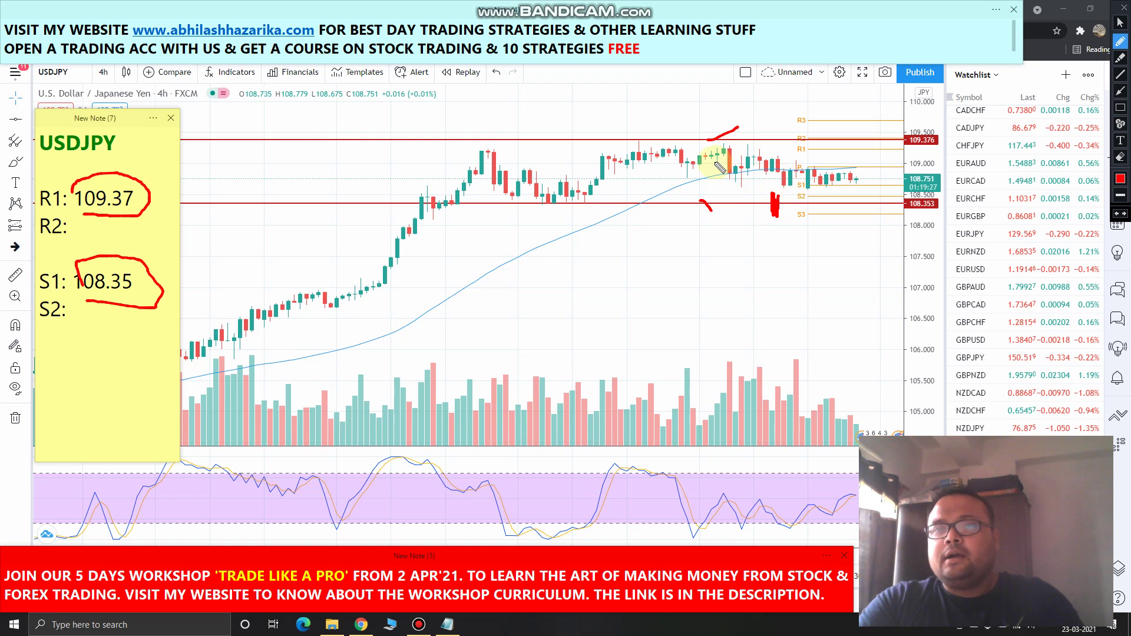
mouse_move(722, 150)
left_mouse_down()
mouse_move(730, 130)
mouse_move(716, 141)
mouse_move(740, 131)
mouse_move(707, 144)
mouse_move(737, 133)
mouse_move(724, 145)
left_mouse_up()
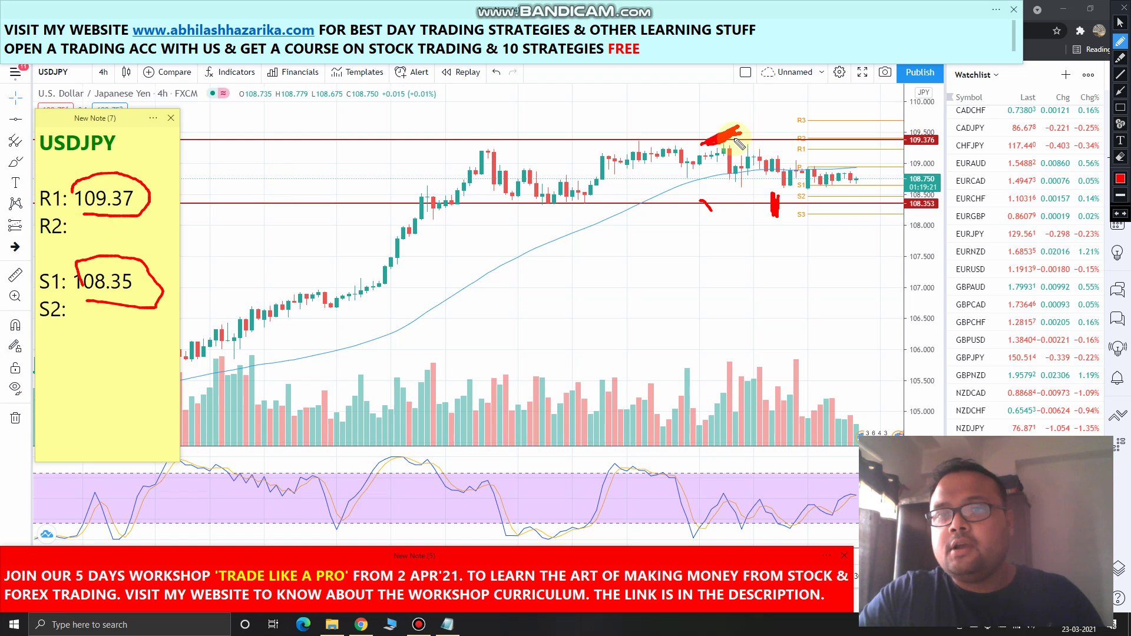
left_click_drag(778, 132, 700, 143)
left_click(698, 143)
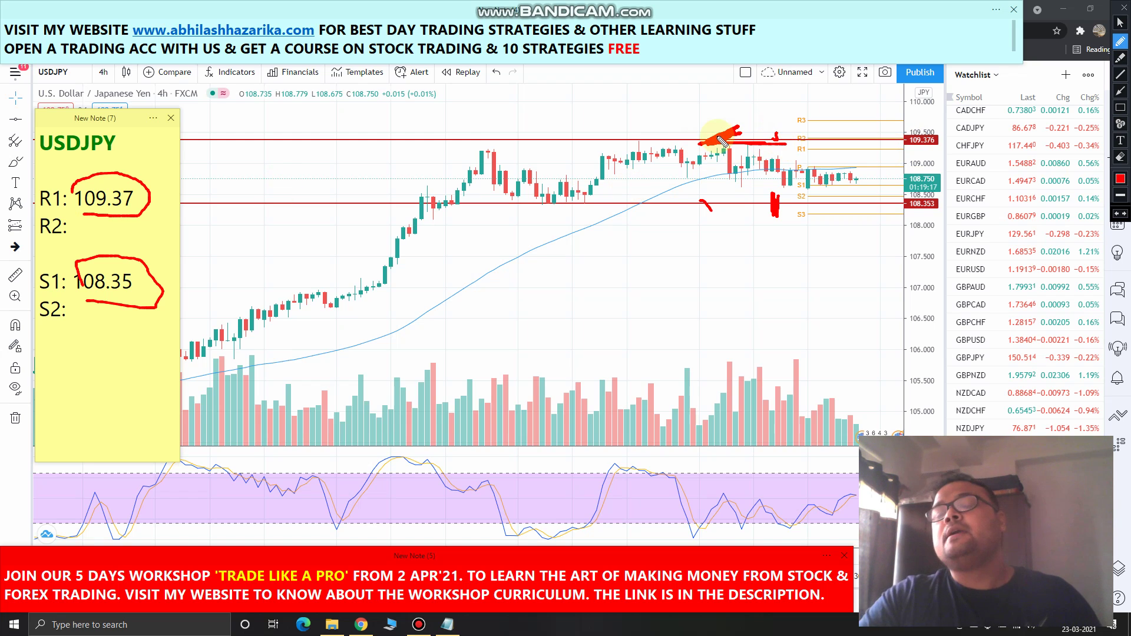
Step: Draw a red R, two level lines and a zigzag, then erase all pen annotations
left_click_drag(837, 129, 843, 142)
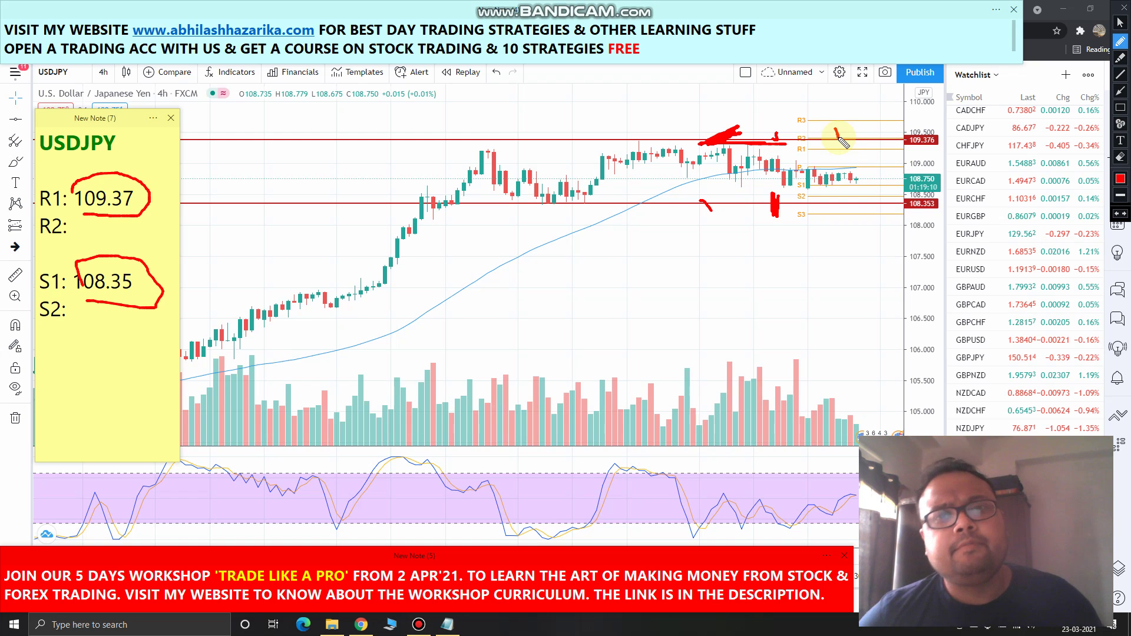
mouse_move(659, 260)
left_mouse_down()
mouse_move(659, 335)
mouse_move(671, 271)
mouse_move(762, 348)
left_mouse_up()
left_click(733, 274)
left_click_drag(896, 272, 731, 275)
left_click_drag(901, 321, 740, 321)
mouse_move(1055, 239)
left_mouse_down()
mouse_move(1004, 354)
mouse_move(953, 375)
left_mouse_up()
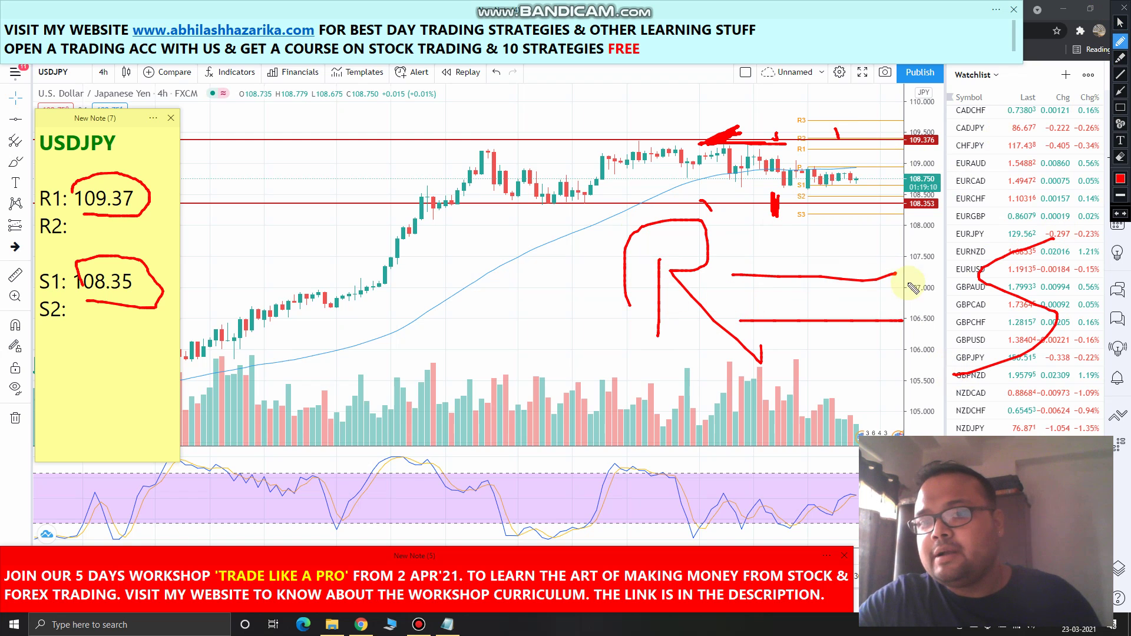
left_click_drag(813, 134, 803, 135)
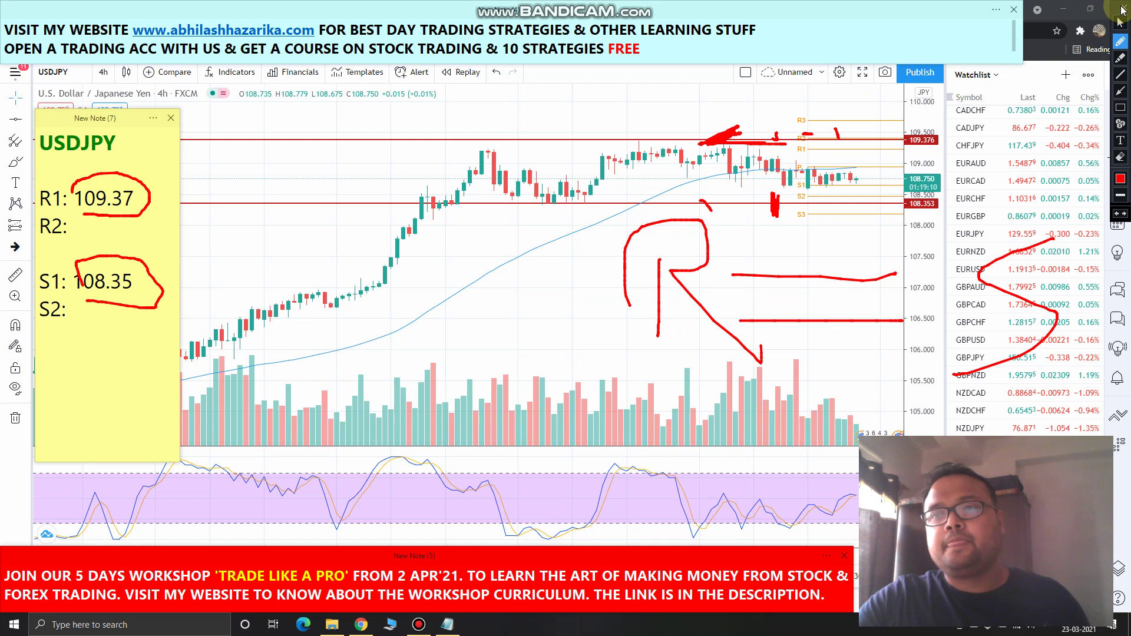
left_click(1115, 14)
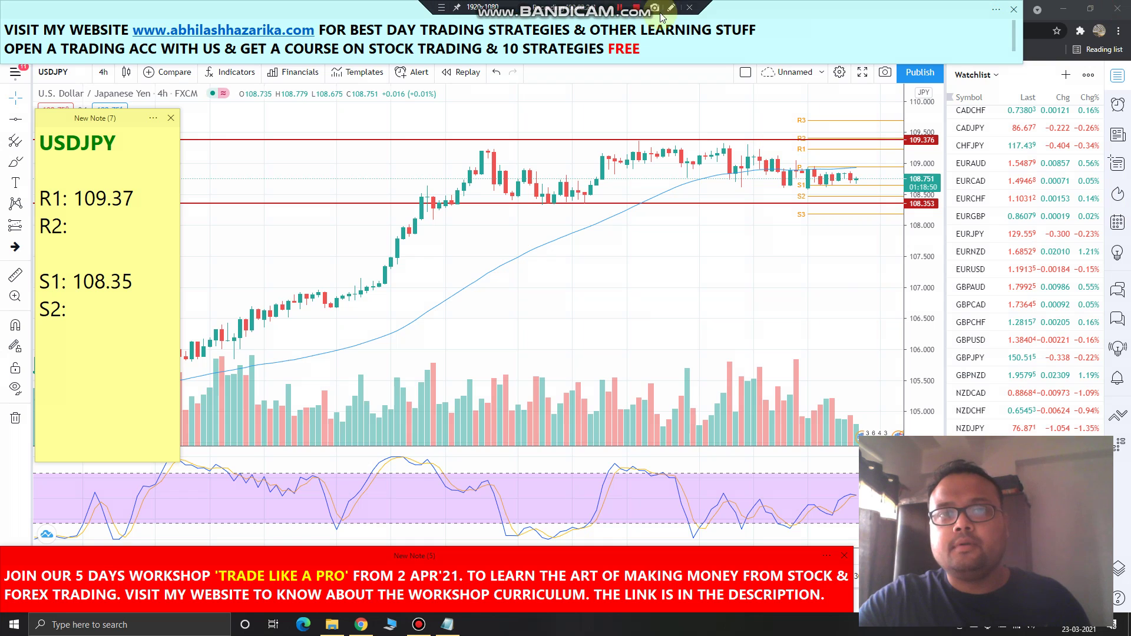
Step: Re-enable the pen, recircle 109.37 in the note, and mark the dip below 108.353
left_click(671, 8)
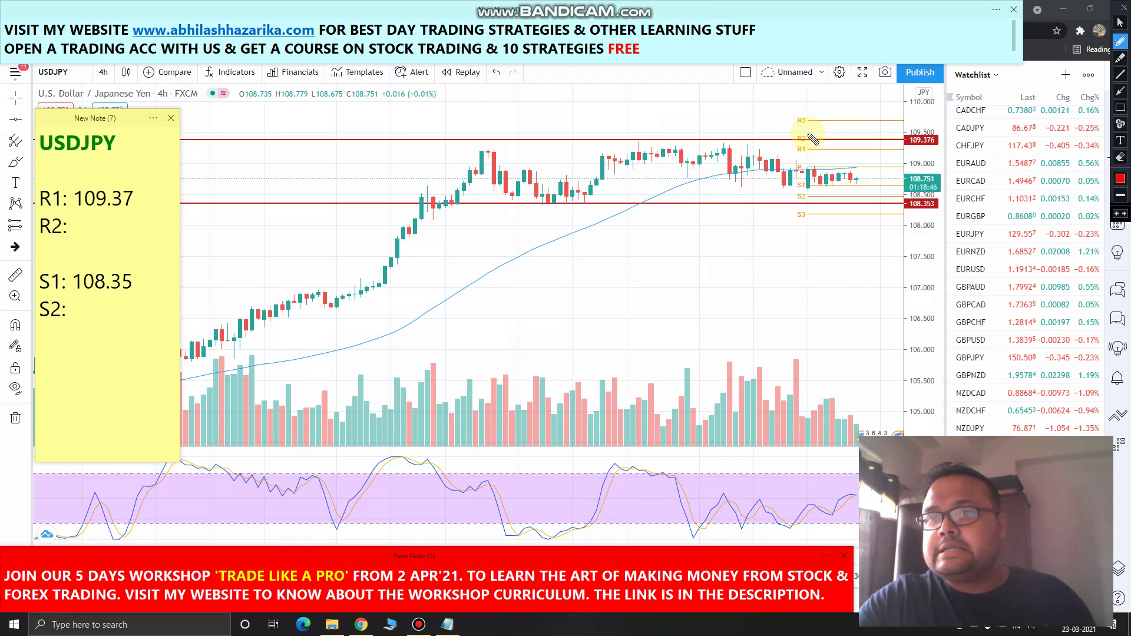
mouse_move(82, 215)
left_mouse_down()
mouse_move(139, 177)
mouse_move(97, 168)
mouse_move(68, 196)
left_mouse_up()
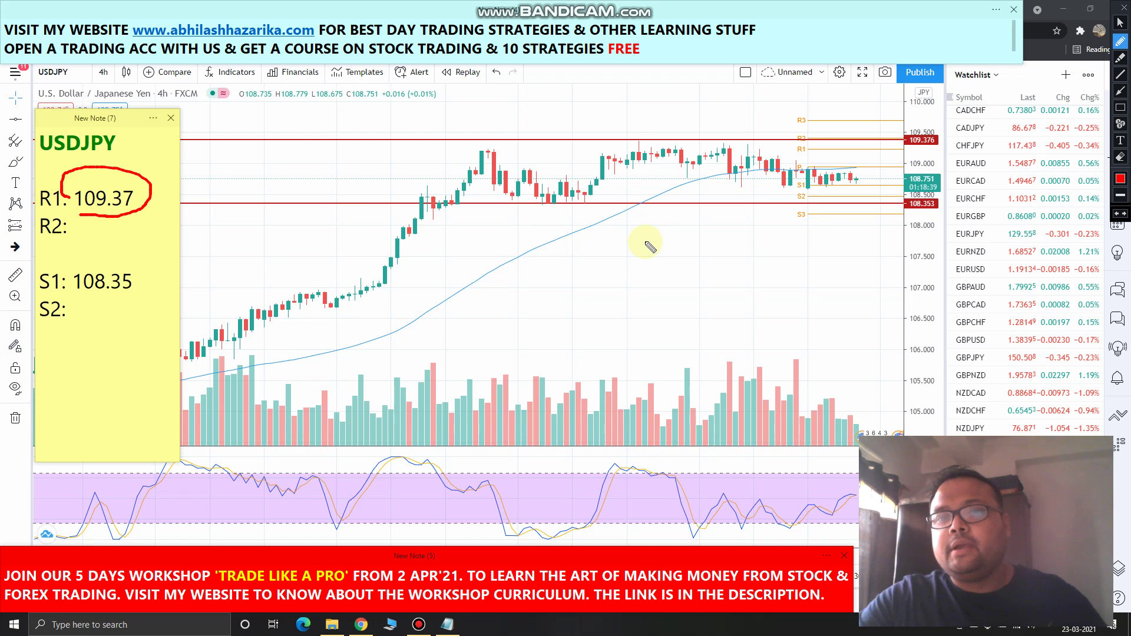
mouse_move(792, 200)
left_mouse_down()
mouse_move(792, 216)
mouse_move(793, 206)
left_mouse_up()
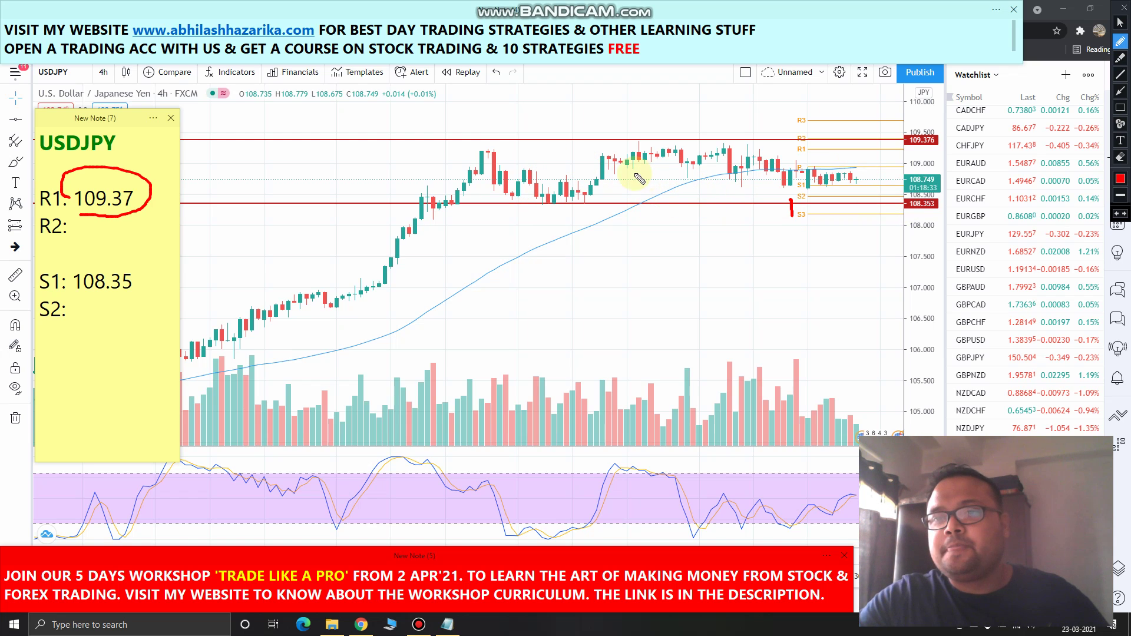
left_click(593, 160)
Step: Trace N, T and Z price swings between the 109.376 and 108.353 lines
mouse_move(602, 195)
left_mouse_down()
mouse_move(628, 188)
mouse_move(634, 159)
mouse_move(691, 157)
left_mouse_up()
left_click_drag(678, 205, 677, 158)
left_click_drag(706, 158, 783, 200)
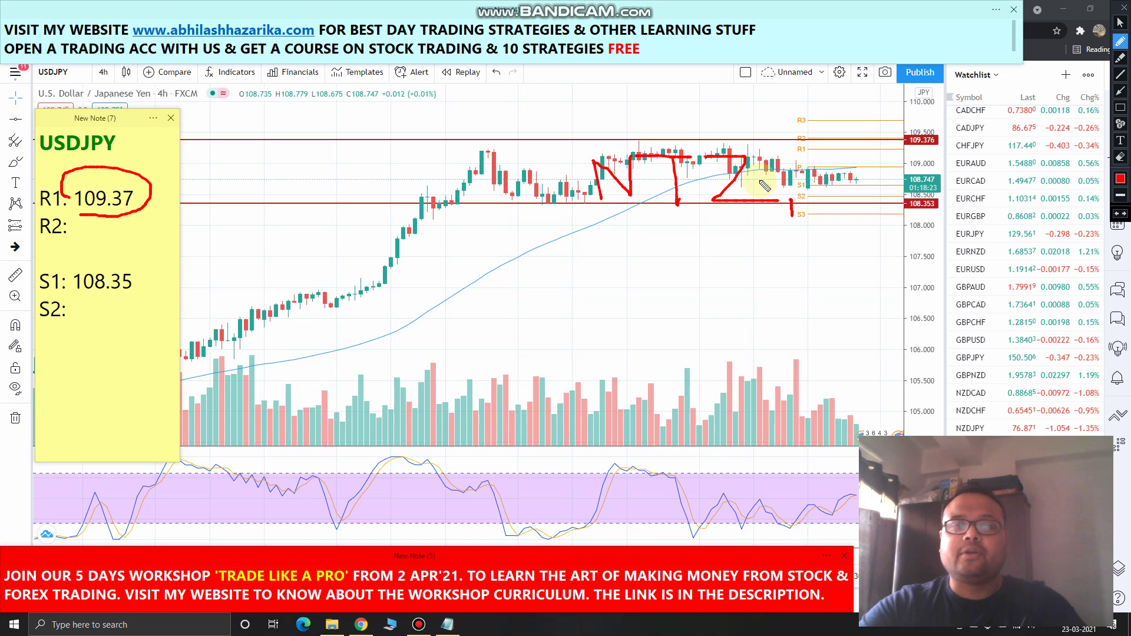
Step: Add ticks near R3 and S2, and draw a stroke into the circled R1 value
left_click_drag(796, 134, 815, 126)
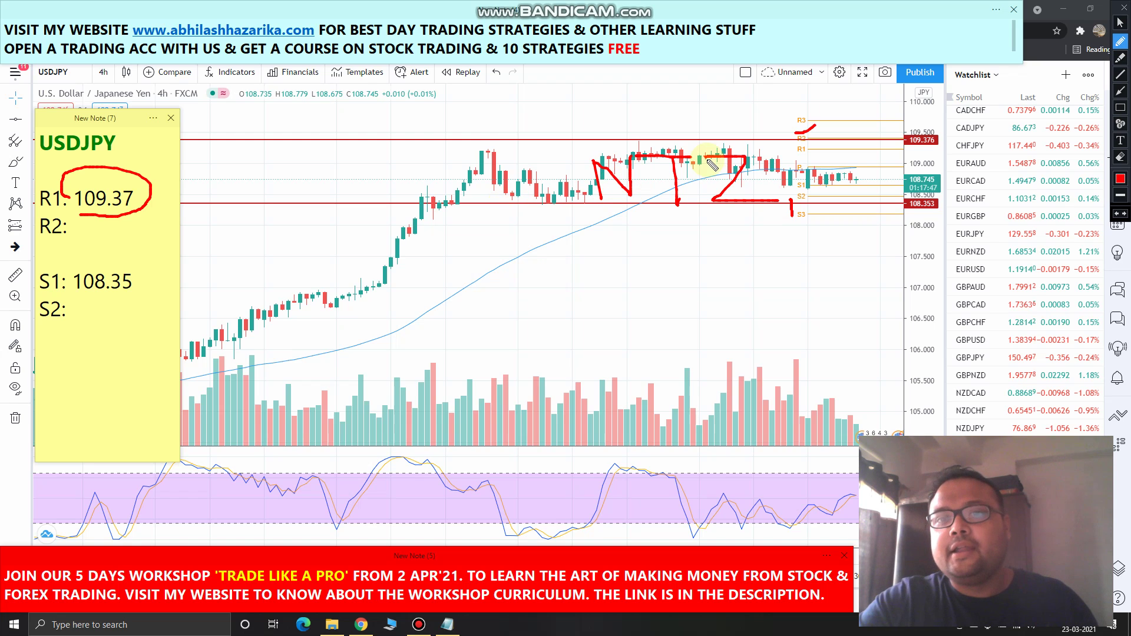
left_click_drag(803, 126, 823, 125)
left_click_drag(800, 202, 801, 217)
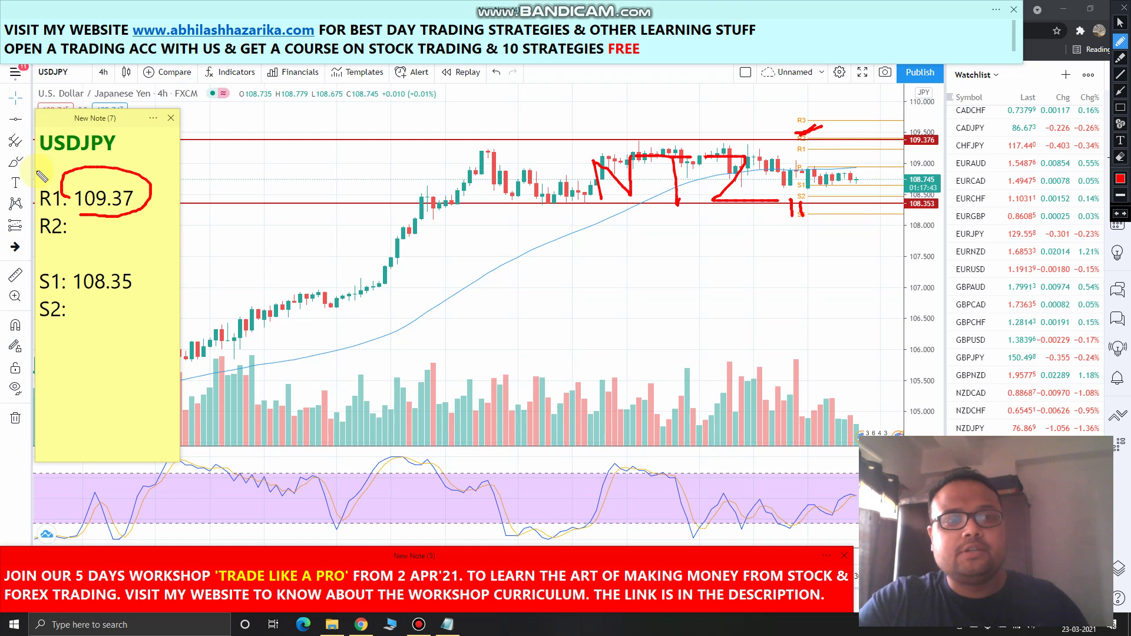
left_click_drag(36, 172, 120, 183)
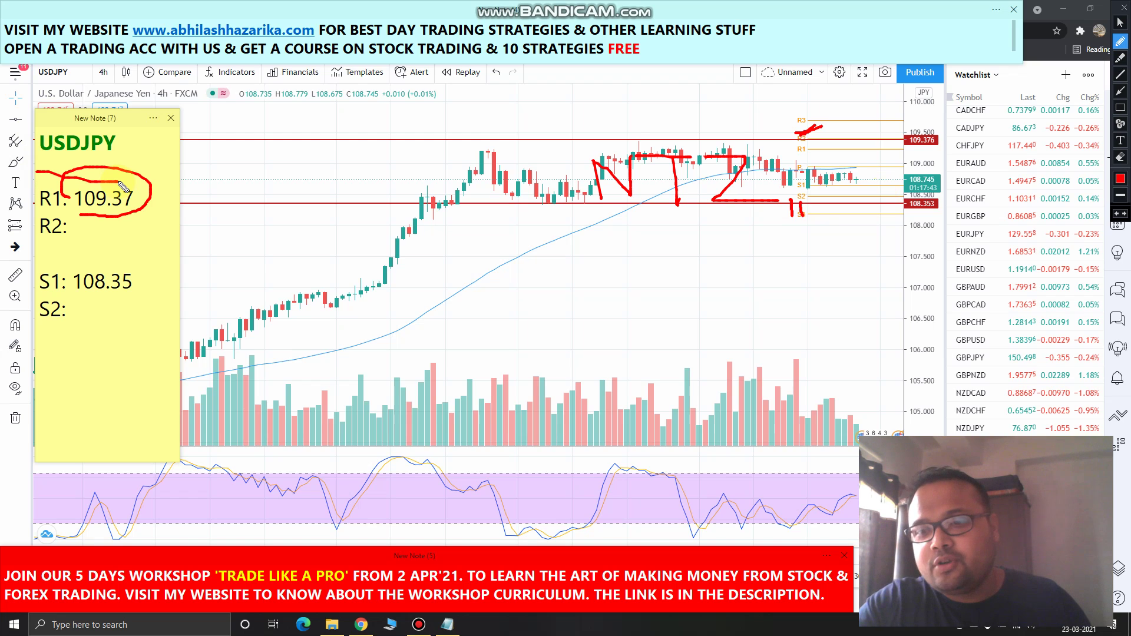